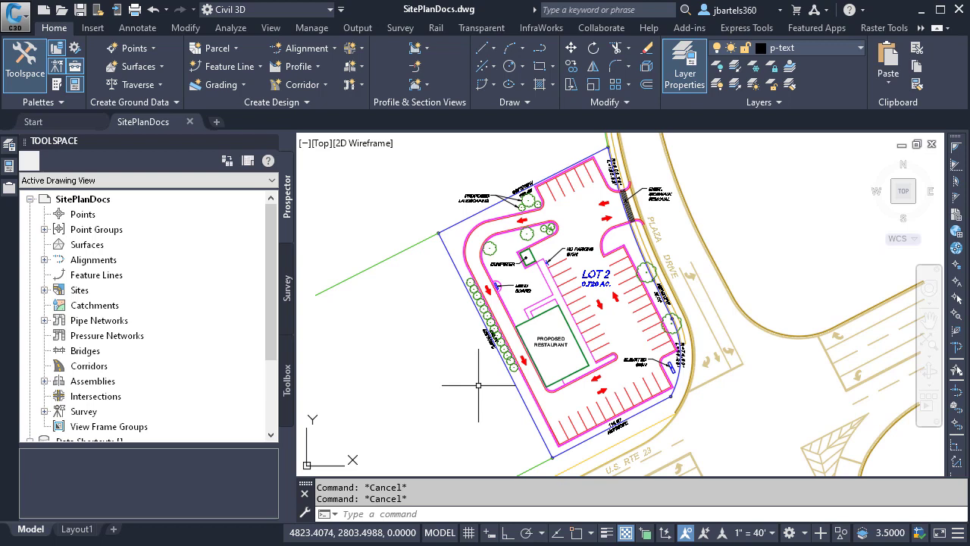
# Open the list of reference documents attached to the LOT 2 parcel from its extended data properties
pyautogui.click(586, 273)
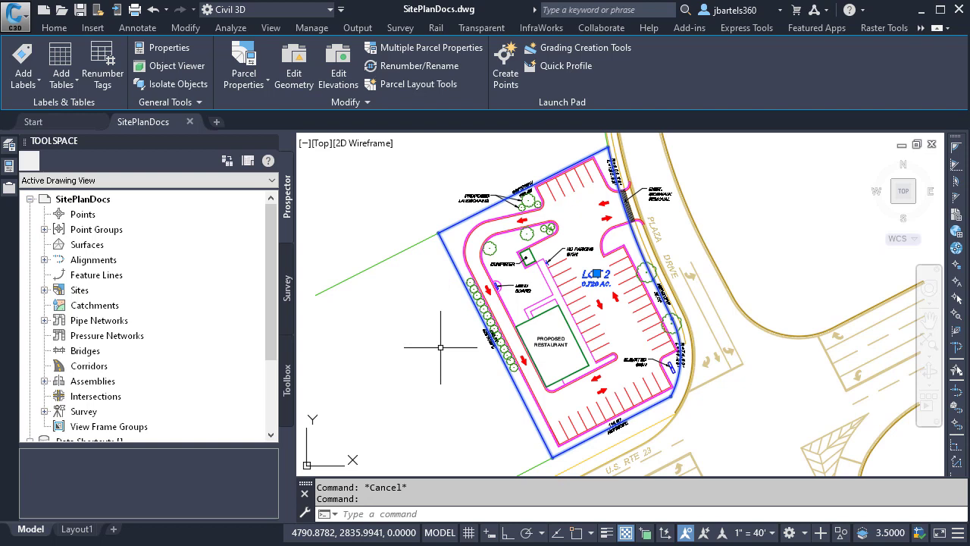
pyautogui.click(9, 165)
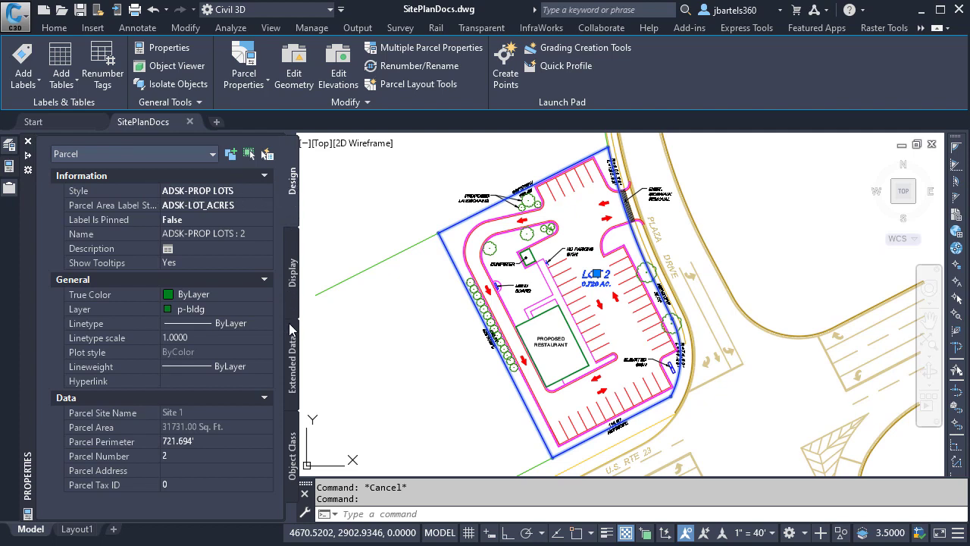
pyautogui.click(292, 364)
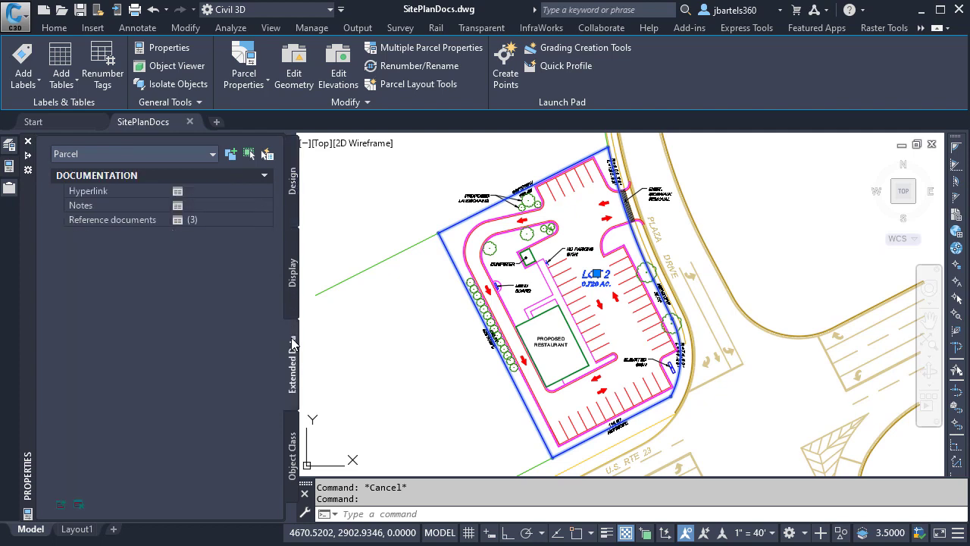
pyautogui.click(192, 220)
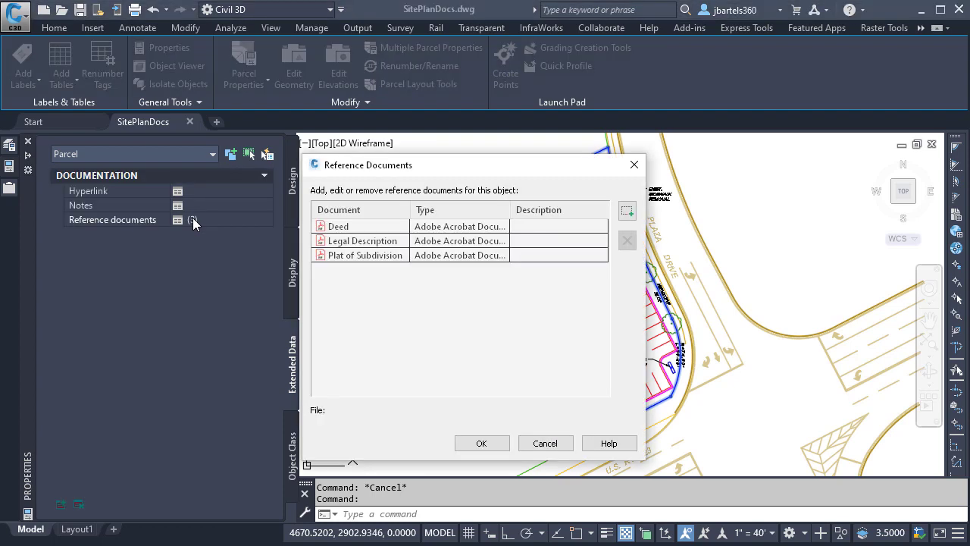
# View the parcel's attached Deed and Legal Description documents, closing each one after viewing
pyautogui.doubleClick(335, 227)
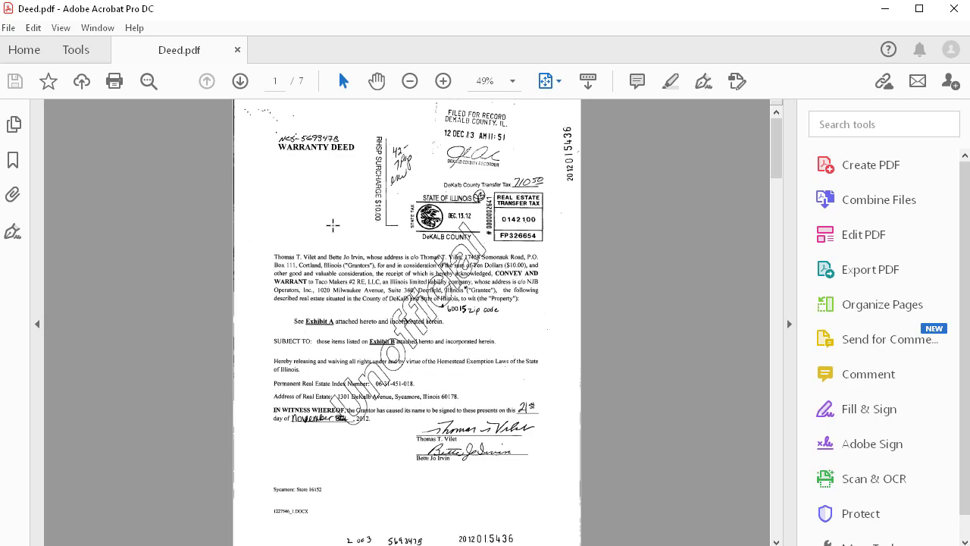
pyautogui.click(954, 9)
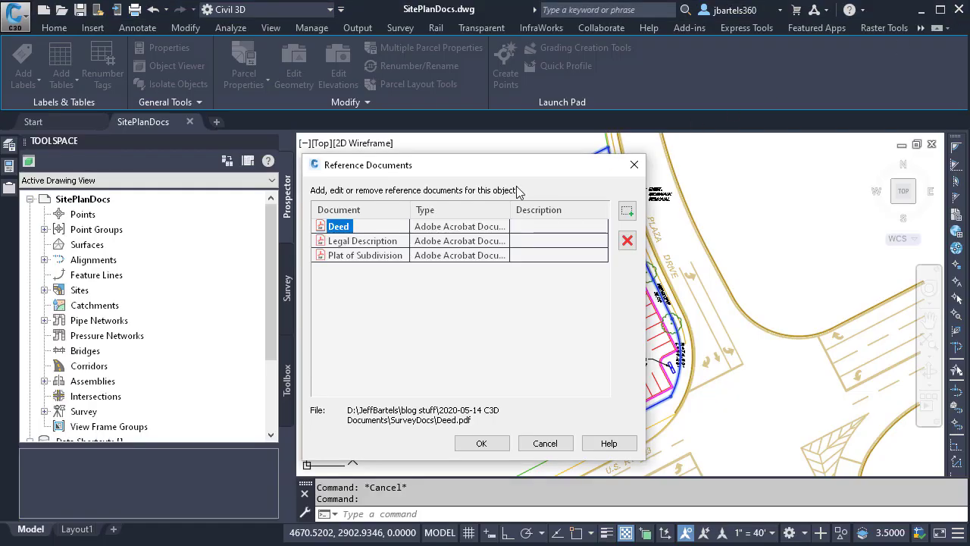
pyautogui.doubleClick(371, 241)
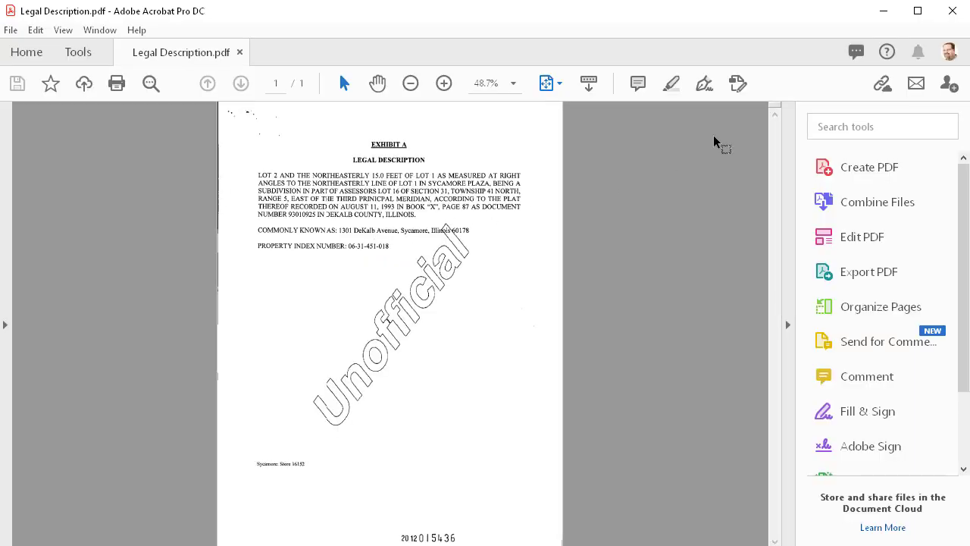
pyautogui.click(952, 11)
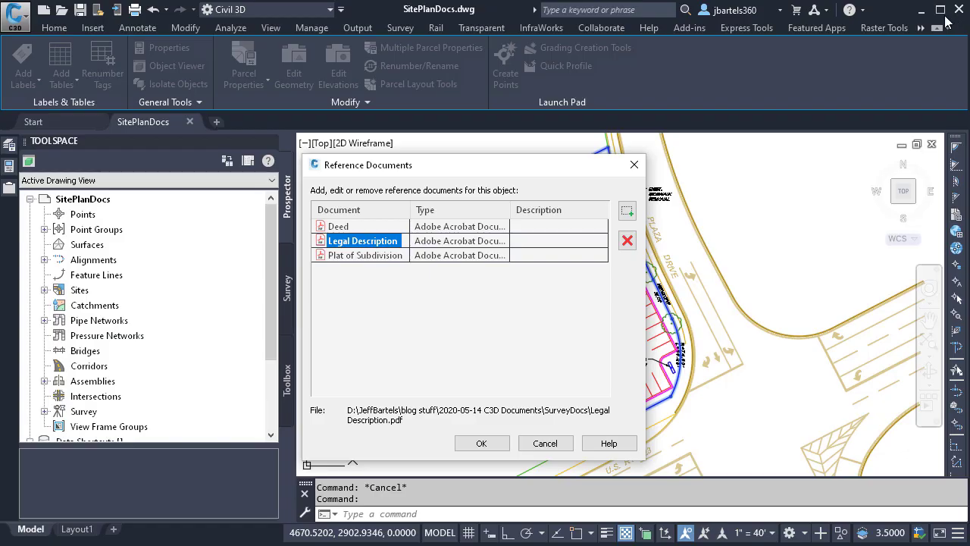
# View the attached Plat of Subdivision down to its lower part, and close it, the reference document list and the parcel selection
pyautogui.doubleClick(362, 256)
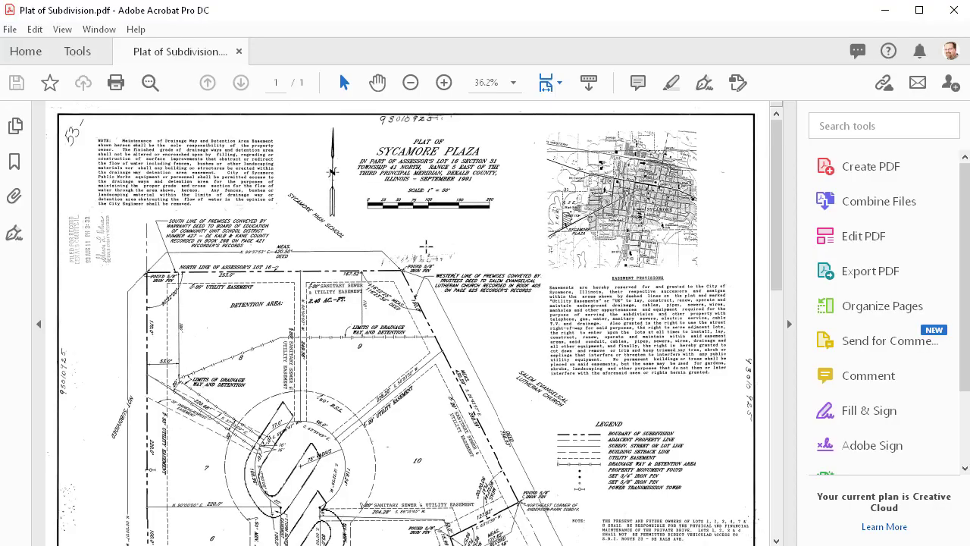
pyautogui.moveTo(777, 206); pyautogui.dragTo(767, 397)
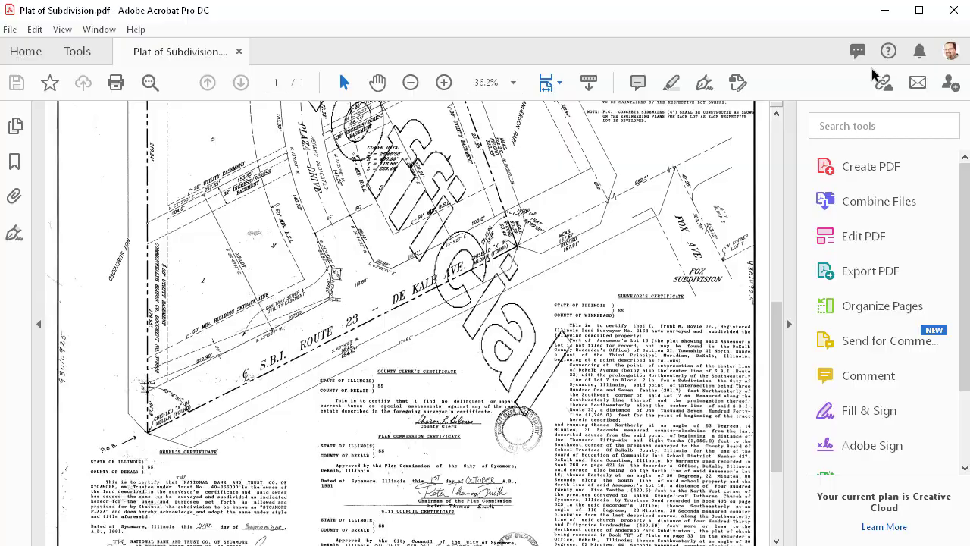
pyautogui.click(953, 10)
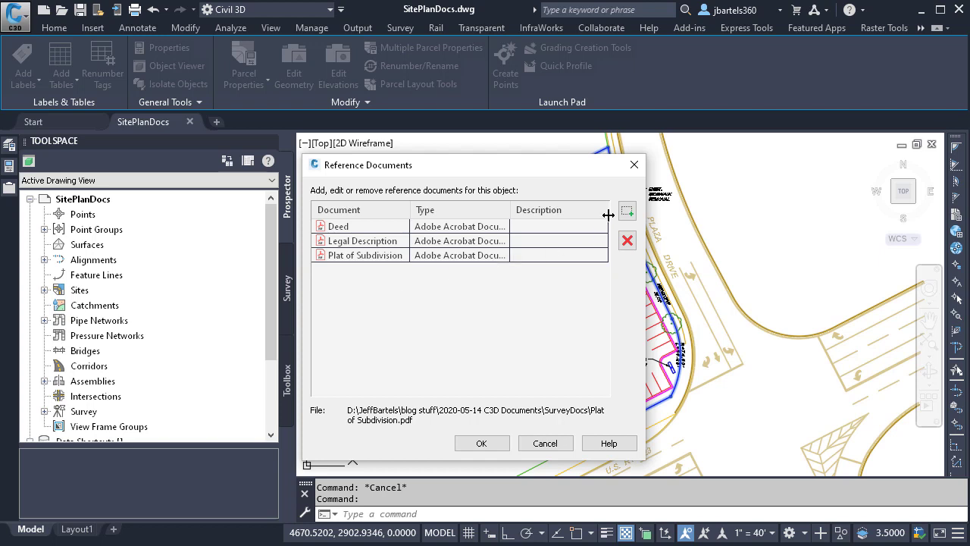
pyautogui.click(634, 165)
pyautogui.press('Escape')
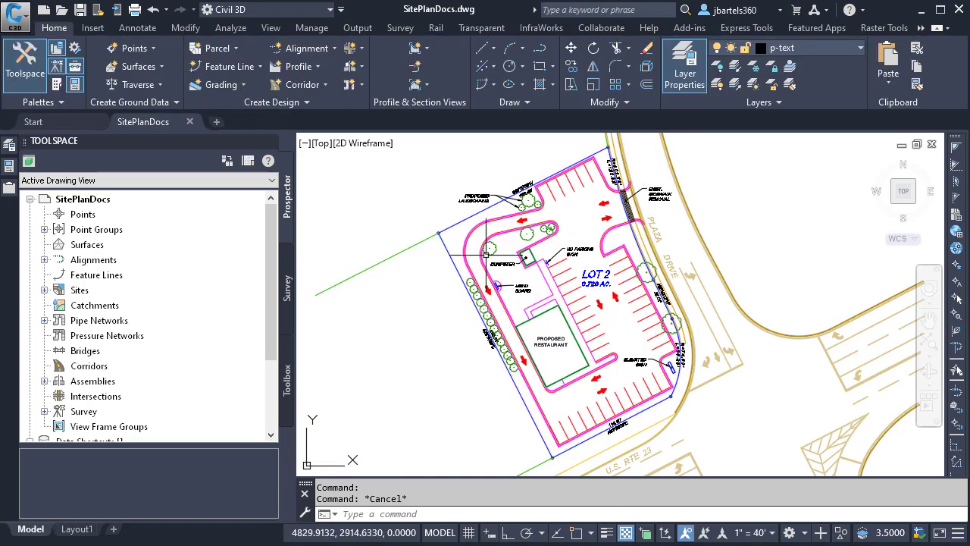
# Attach Northern-Red-Oak.jpg from Docs Folder as a reference document to the large tree block west of the dumpster, without a description
pyautogui.scroll(7, 488, 249)
pyautogui.moveTo(488, 250); pyautogui.dragTo(529, 302, button='middle')
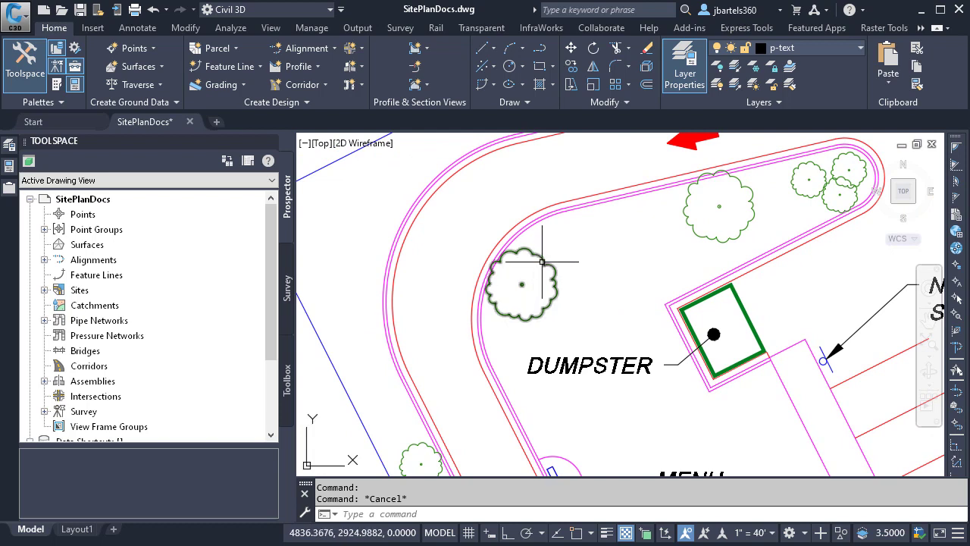
pyautogui.moveTo(542, 259)
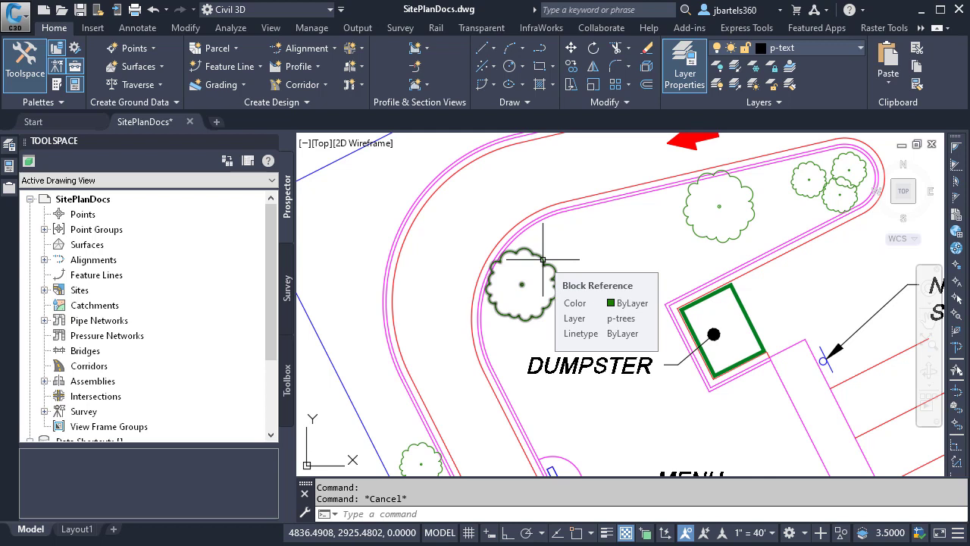
pyautogui.click(542, 259)
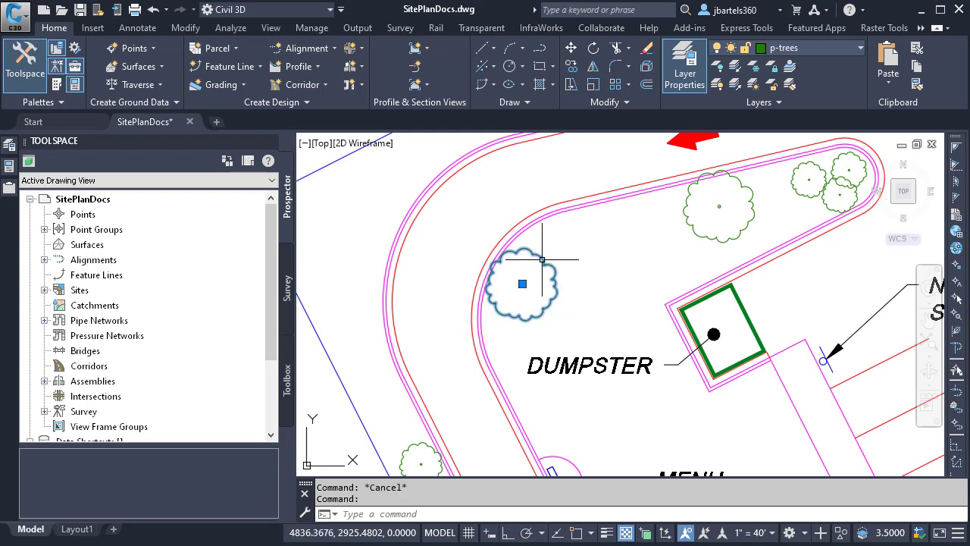
pyautogui.hotkey('ctrl', '1')
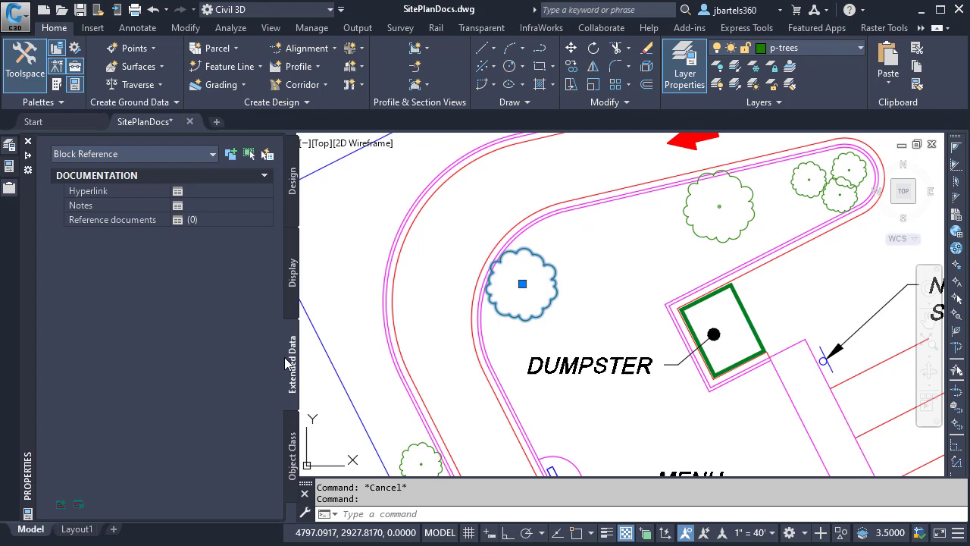
pyautogui.click(202, 219)
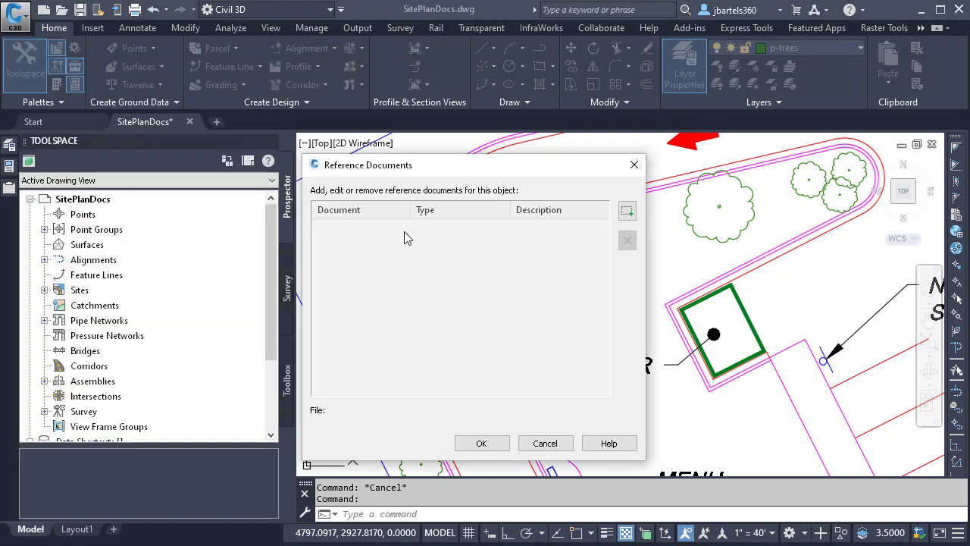
pyautogui.click(627, 211)
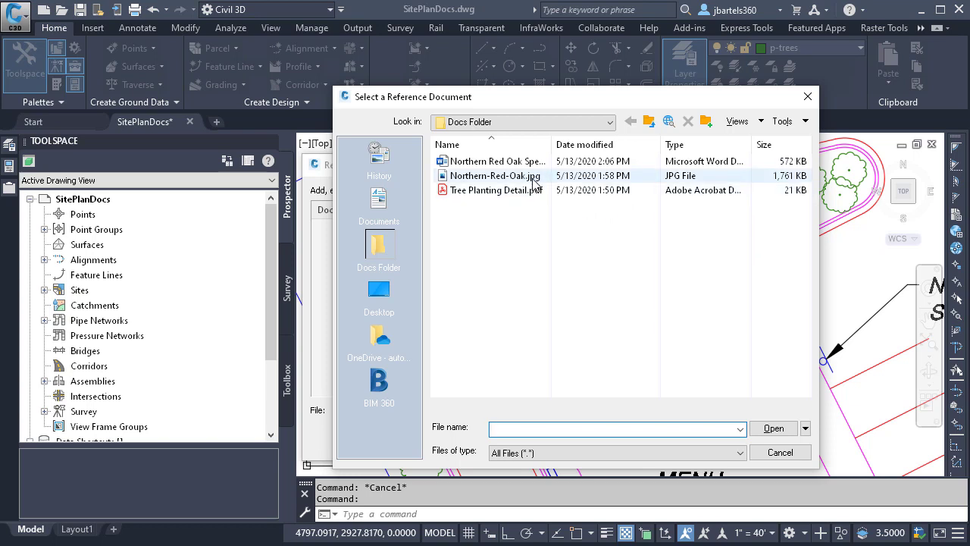
pyautogui.click(500, 175)
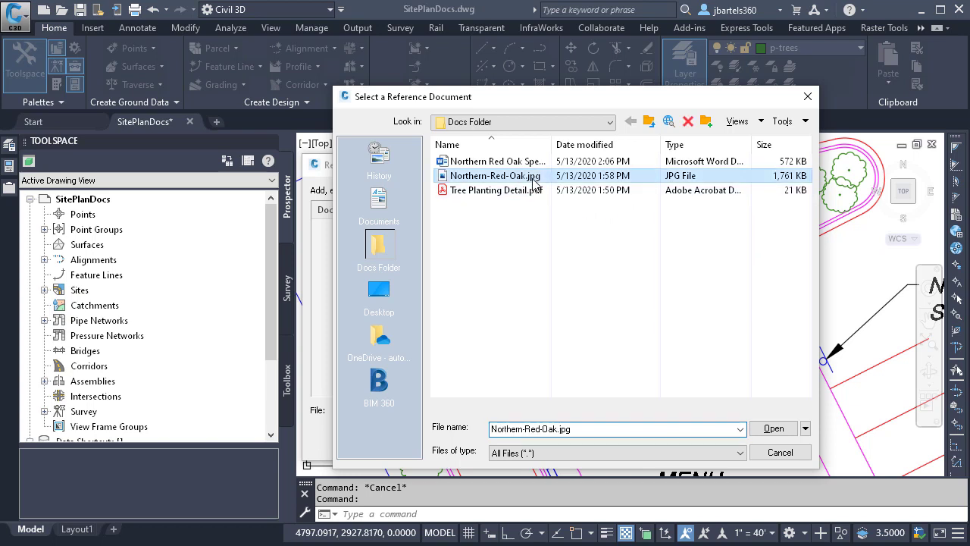
pyautogui.click(773, 429)
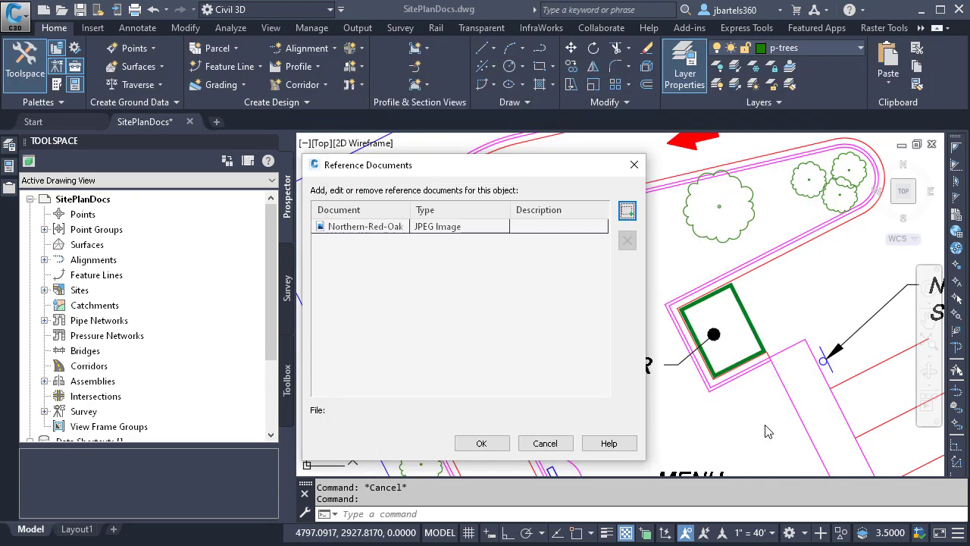
pyautogui.click(536, 230)
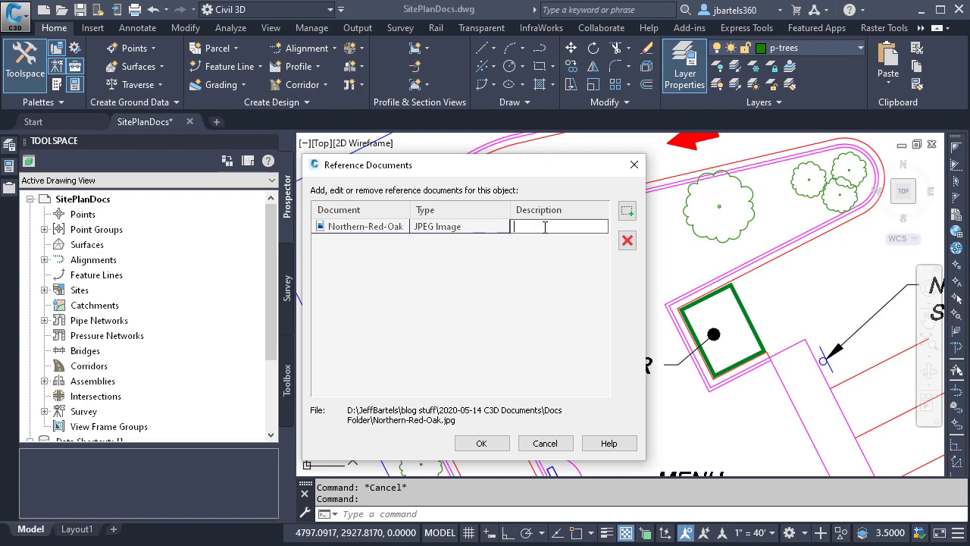
# Attach Tree Planting Detail.pdf and the Northern Red Oak Word document to the same tree, accept the reference documents and deselect it
pyautogui.click(627, 211)
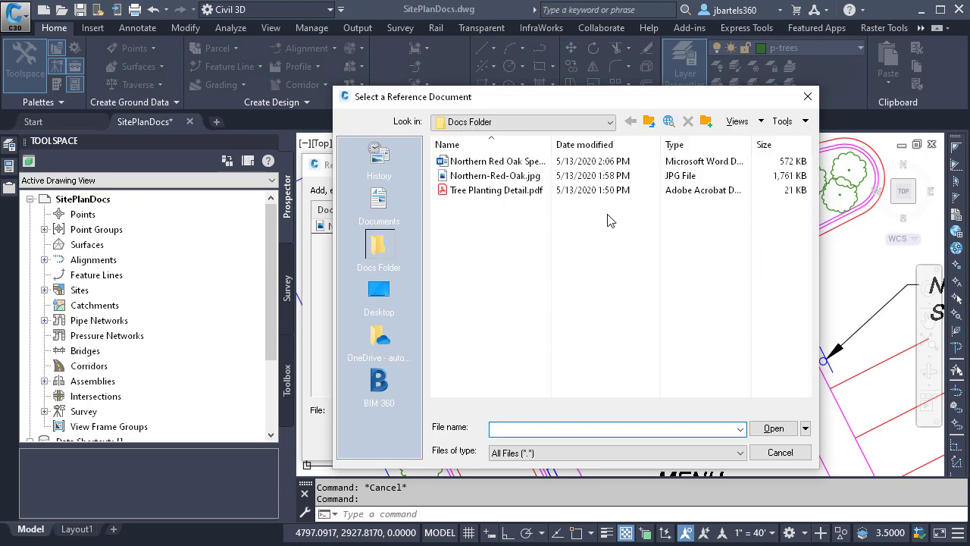
pyautogui.click(530, 191)
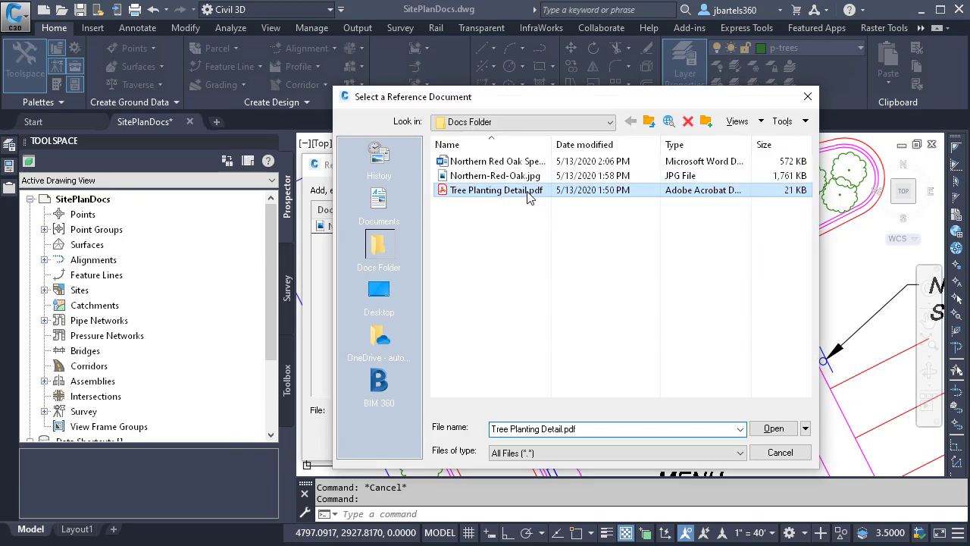
pyautogui.click(764, 429)
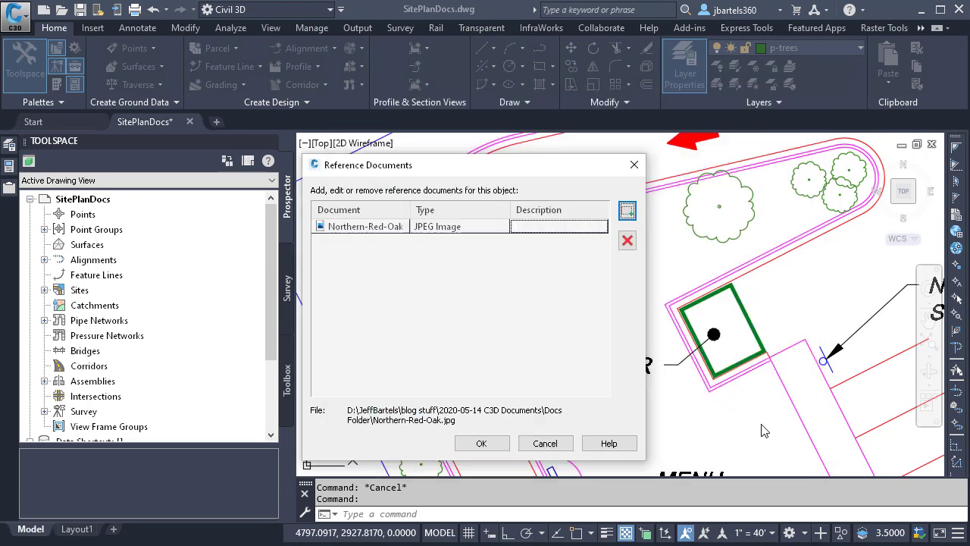
pyautogui.click(627, 212)
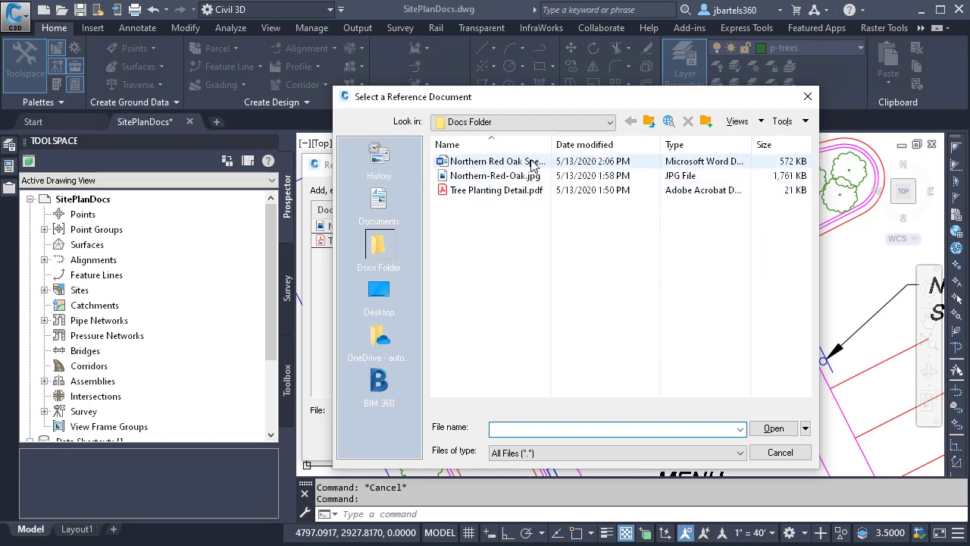
pyautogui.click(530, 162)
pyautogui.click(767, 429)
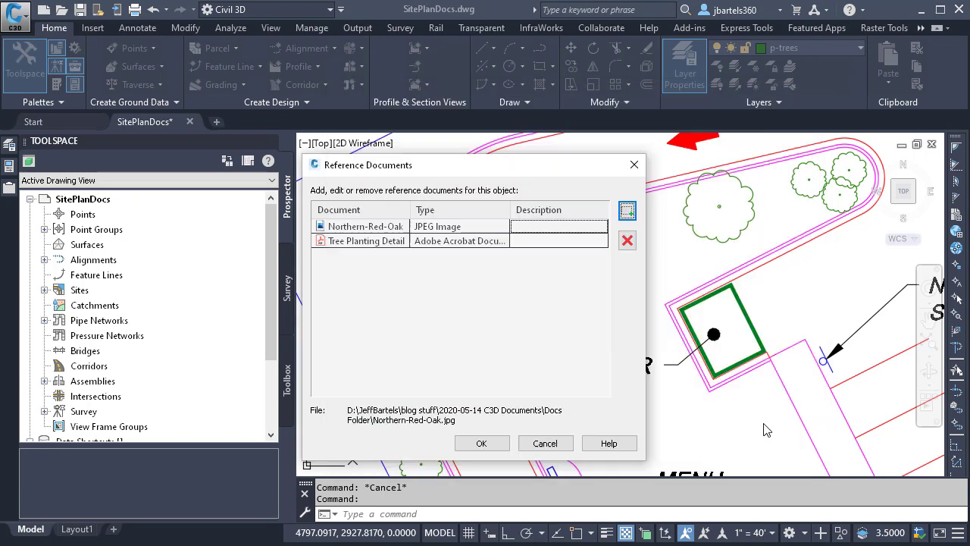
pyautogui.click(487, 445)
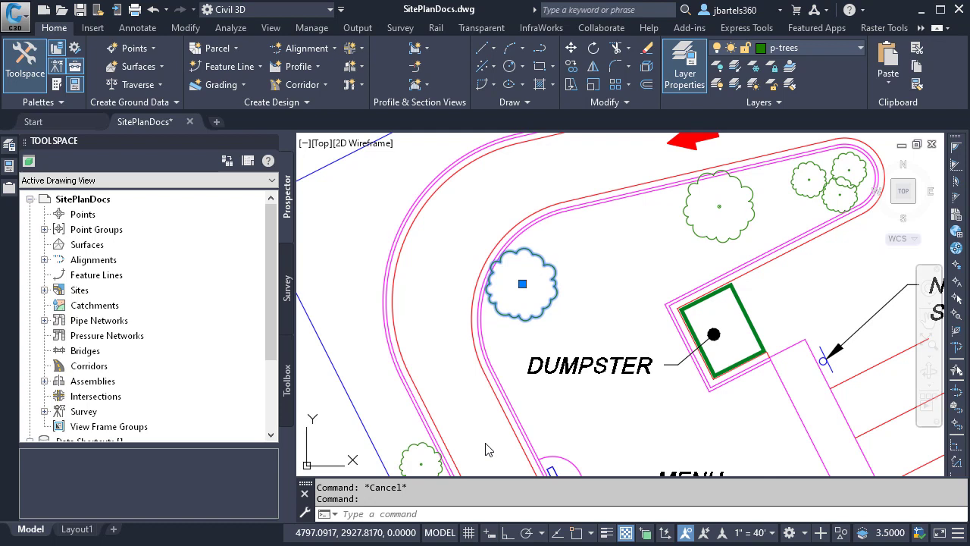
pyautogui.press('Escape')
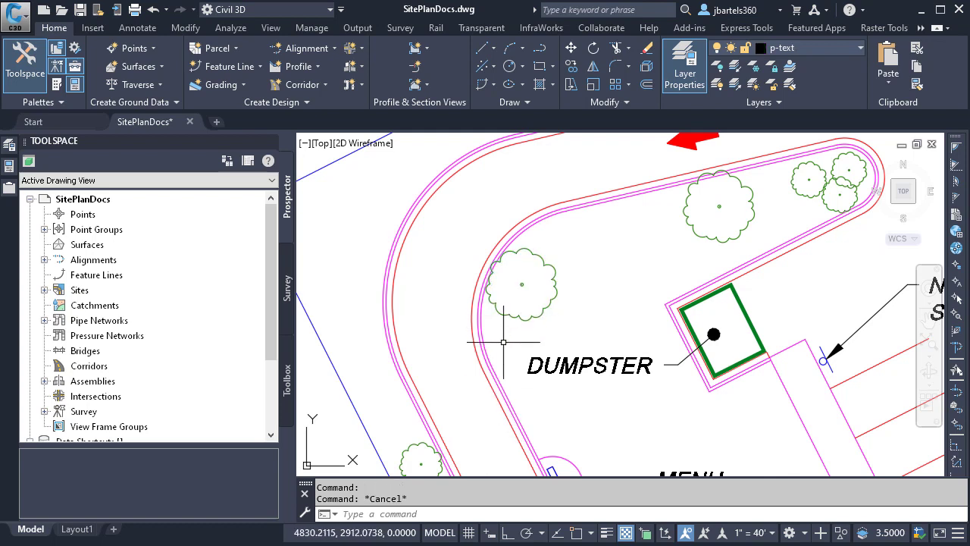
# Reopen the tree's reference documents and view the Northern-Red-Oak image and the Tree Planting Detail, closing each one after viewing
pyautogui.click(503, 316)
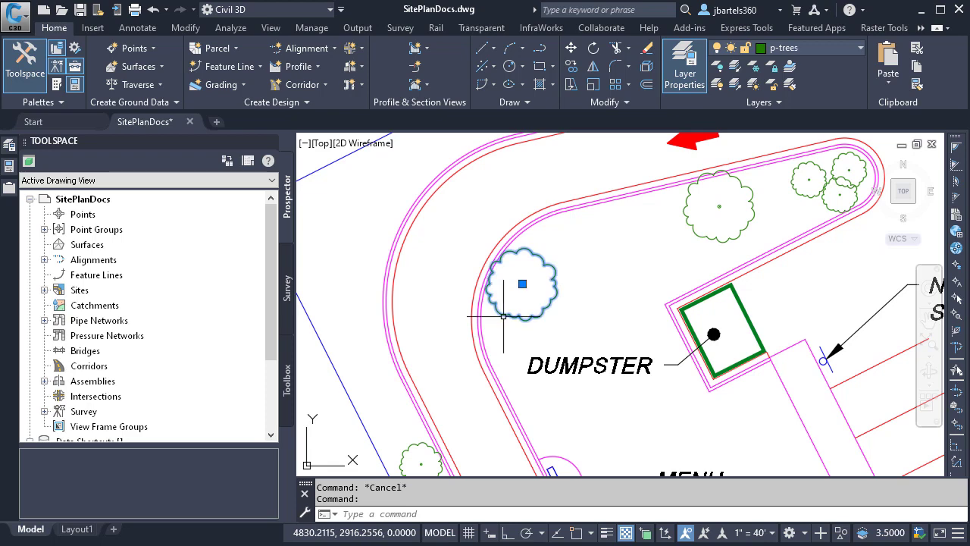
pyautogui.hotkey('ctrl', '1')
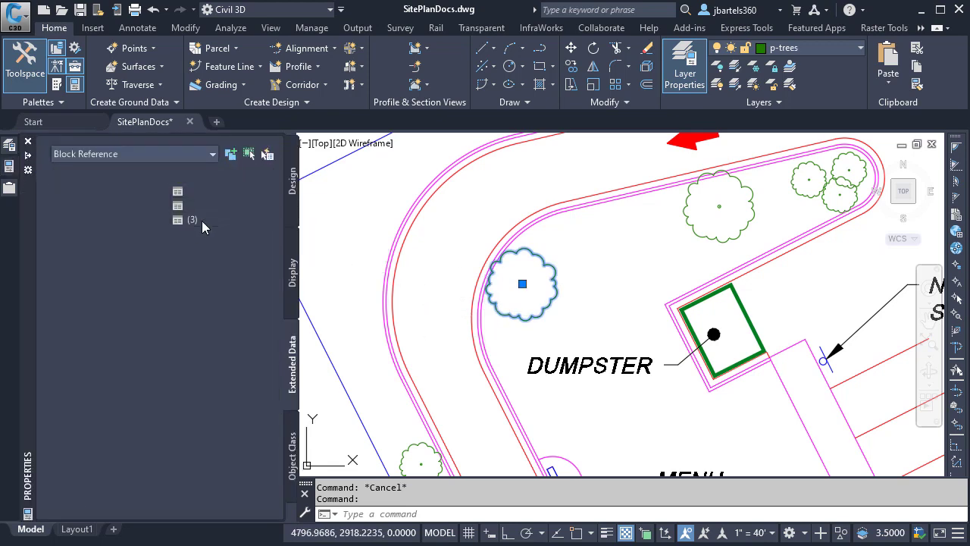
pyautogui.click(201, 220)
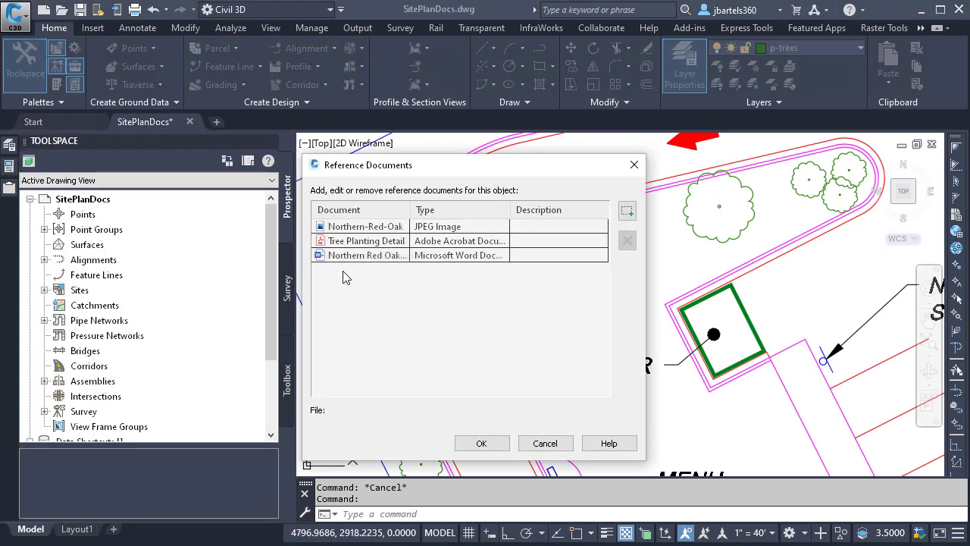
pyautogui.doubleClick(349, 226)
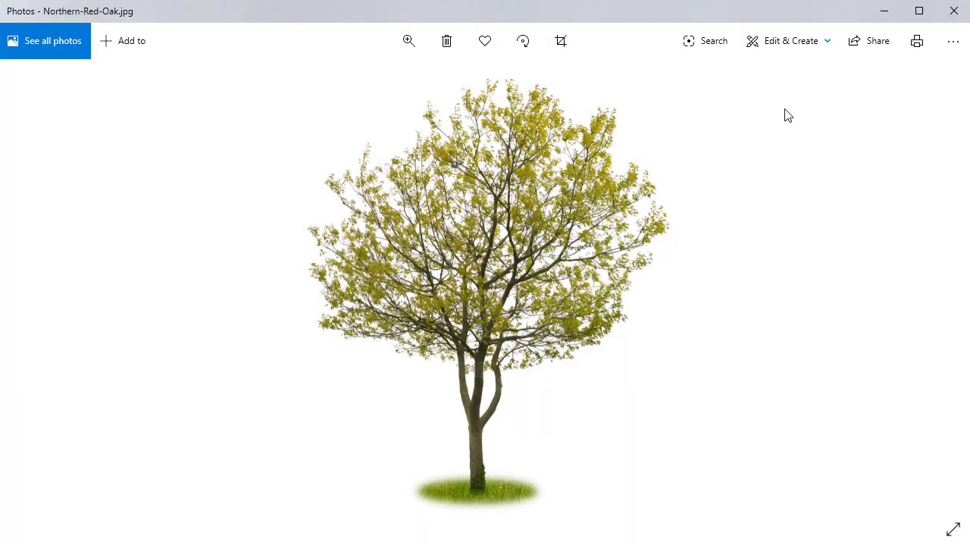
pyautogui.click(953, 11)
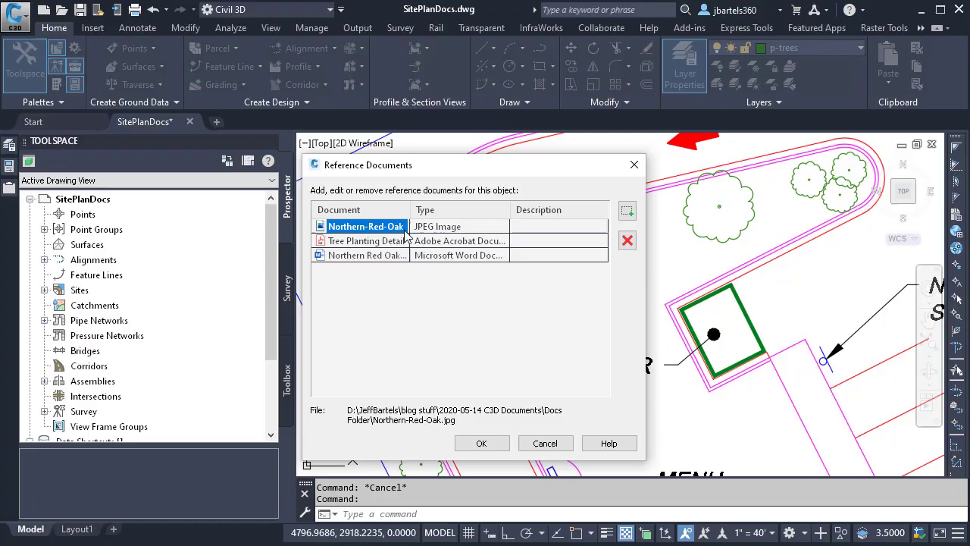
pyautogui.doubleClick(383, 241)
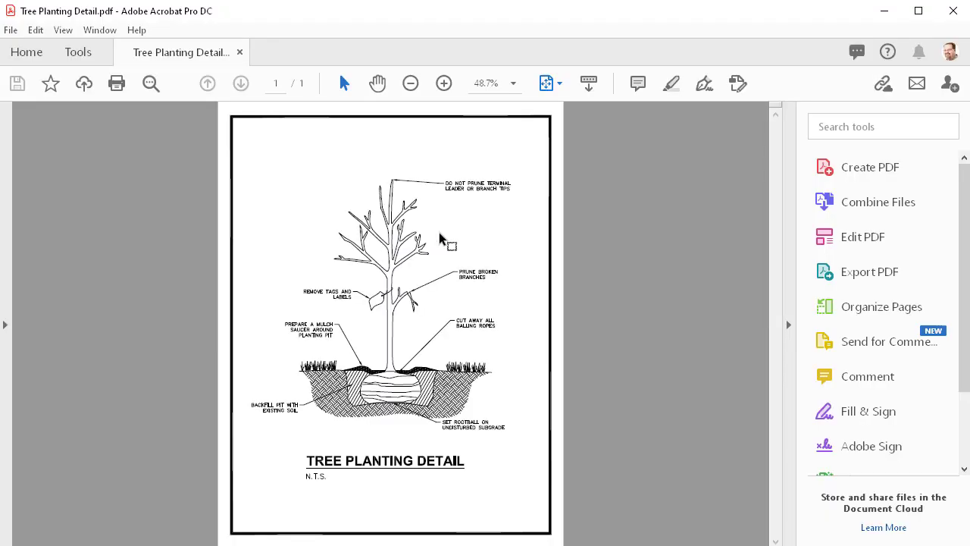
pyautogui.click(952, 10)
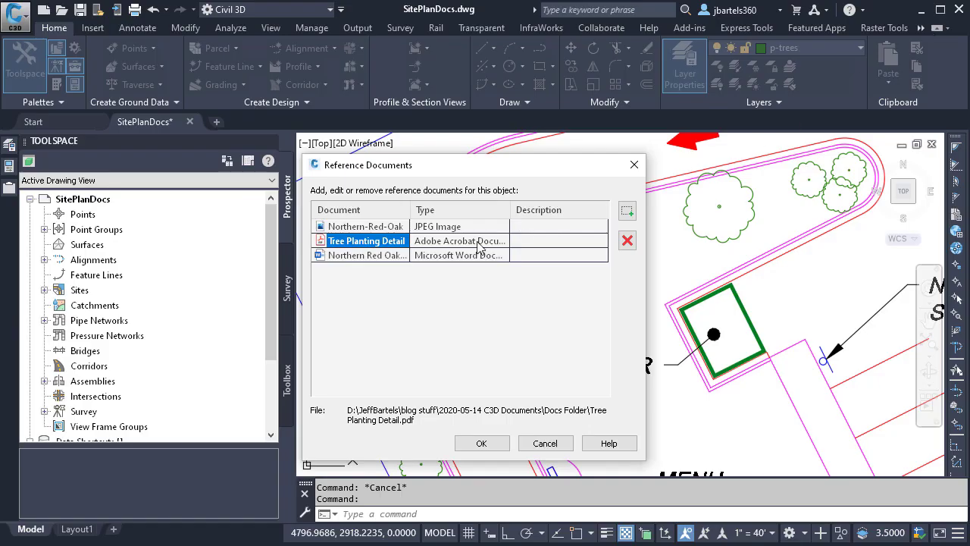
# View the Northern Red Oak Specs Word document attached to the tree down to its second page, and close it
pyautogui.rightClick(381, 255)
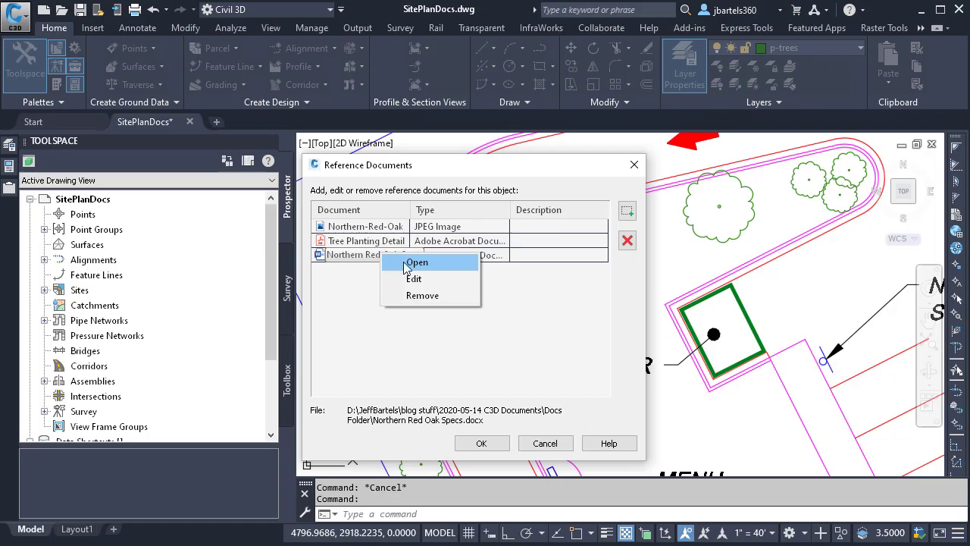
pyautogui.click(416, 263)
pyautogui.moveTo(963, 186); pyautogui.dragTo(964, 327)
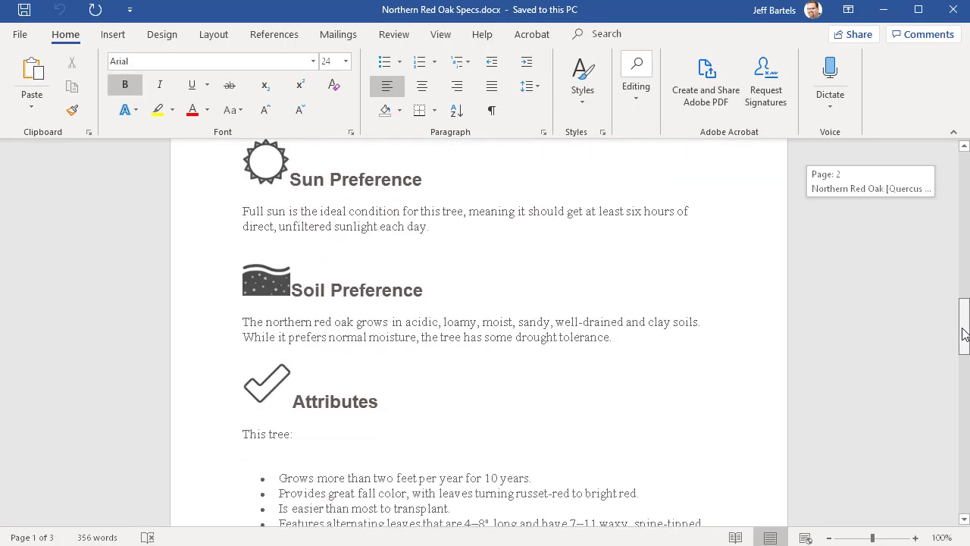
pyautogui.click(955, 19)
pyautogui.click(627, 240)
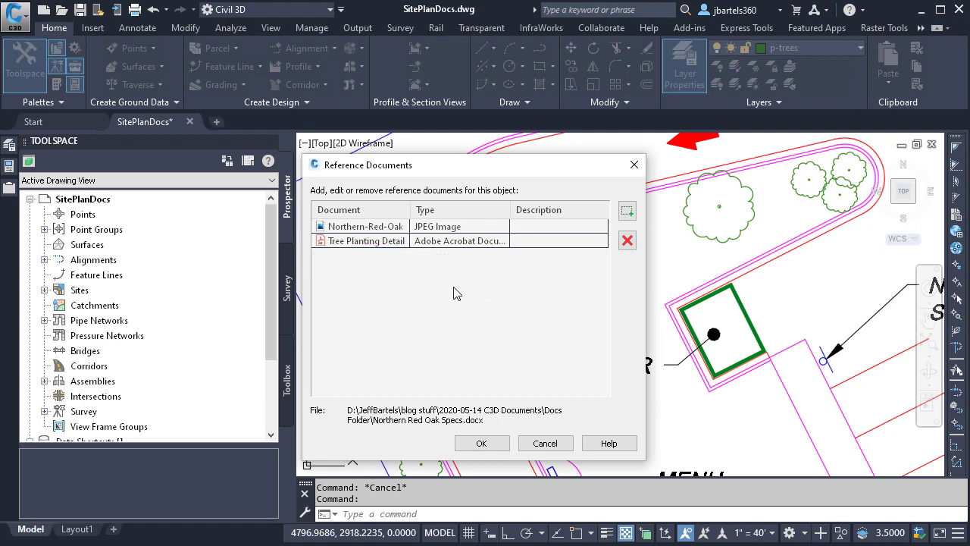
pyautogui.rightClick(382, 258)
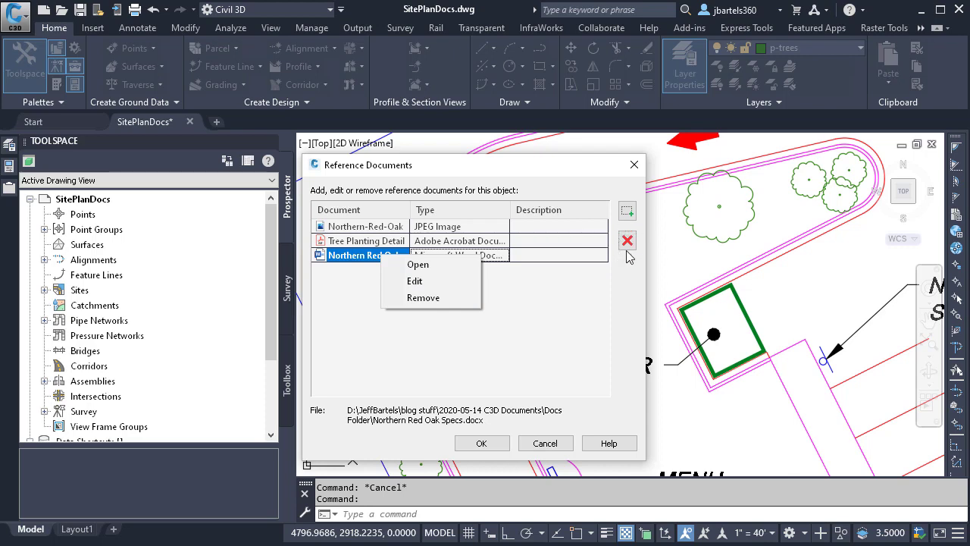
pyautogui.click(579, 293)
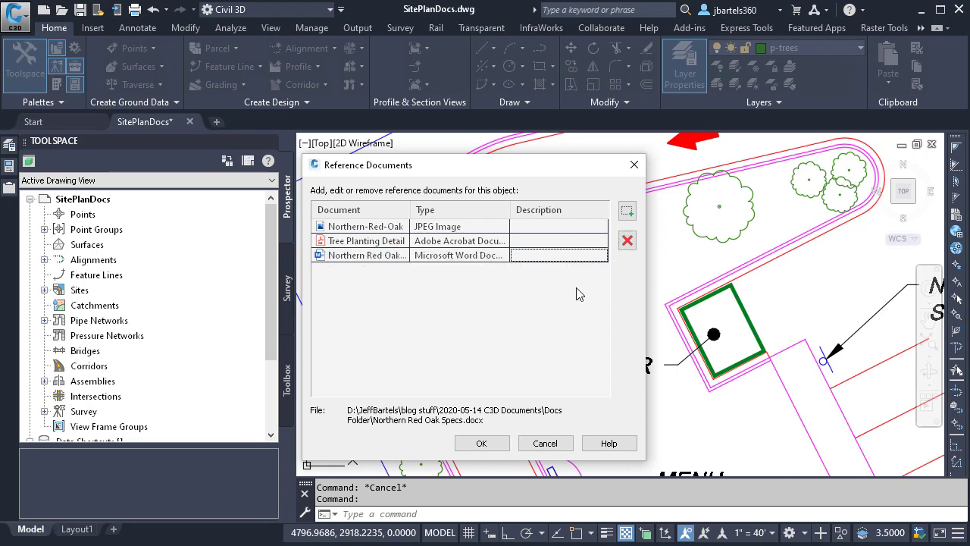
# Close the tree's reference document list, deselect the tree and show the full extents of the site plan
pyautogui.click(633, 165)
pyautogui.press('Escape')
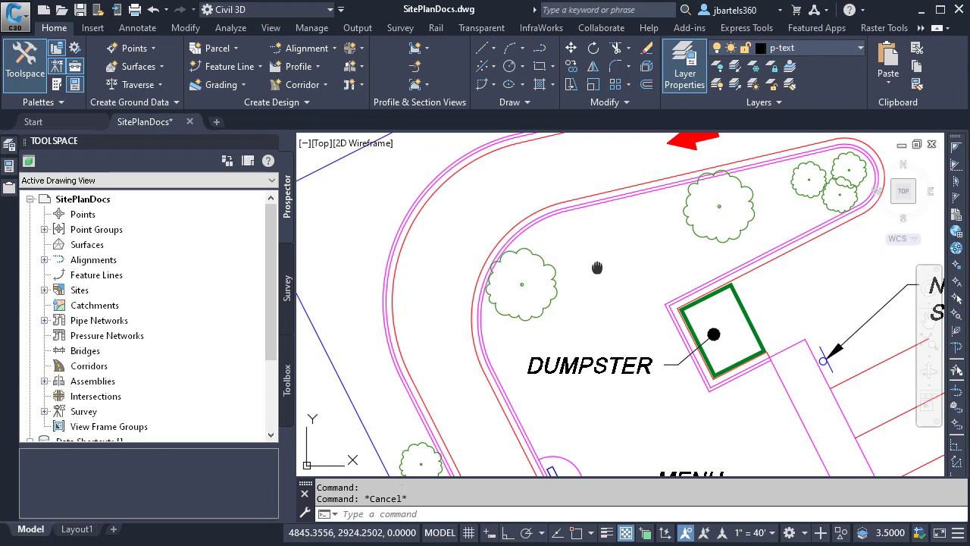
pyautogui.middleClick(598, 268)
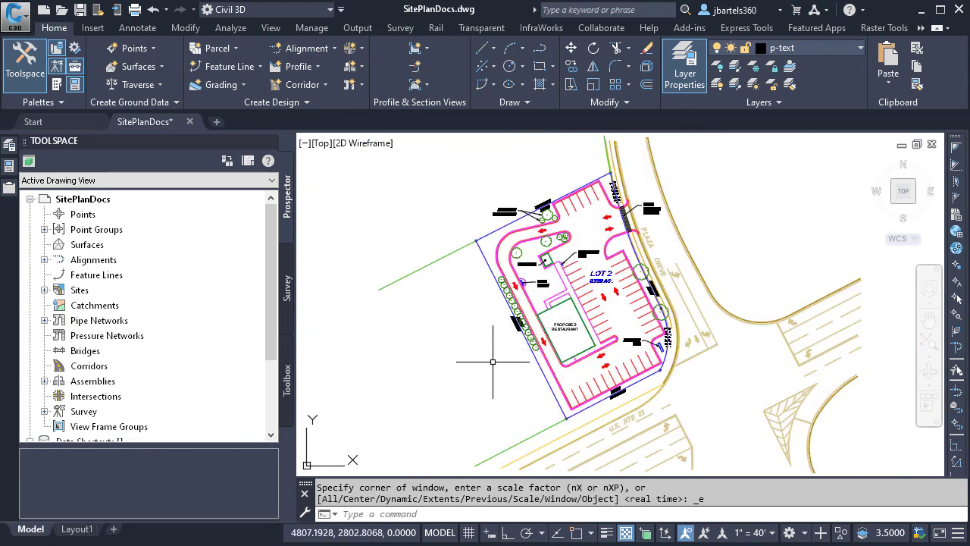